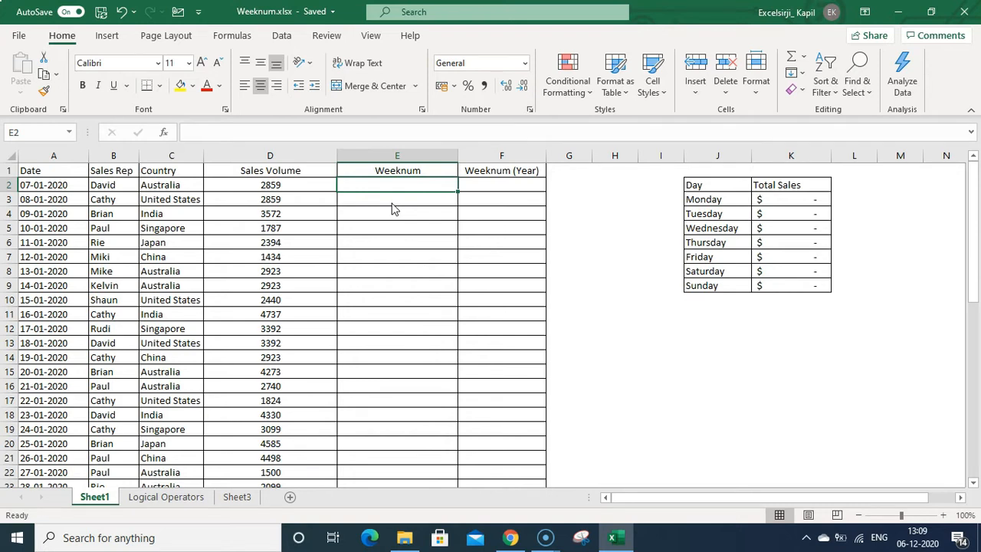
Step: Start a WEEKNUM formula in E2 with the date in A2 as the serial number
text(=)
key(Escape)
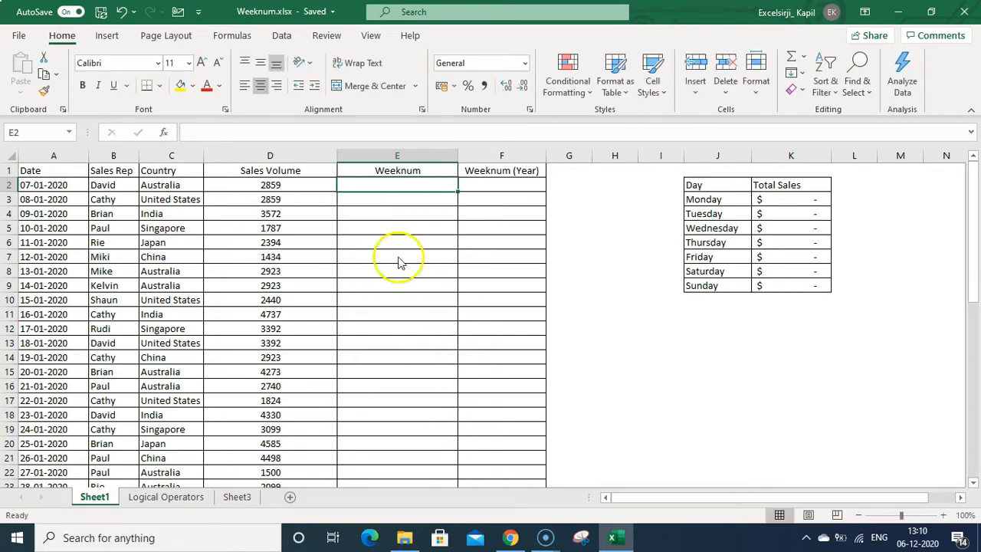
text(=w)
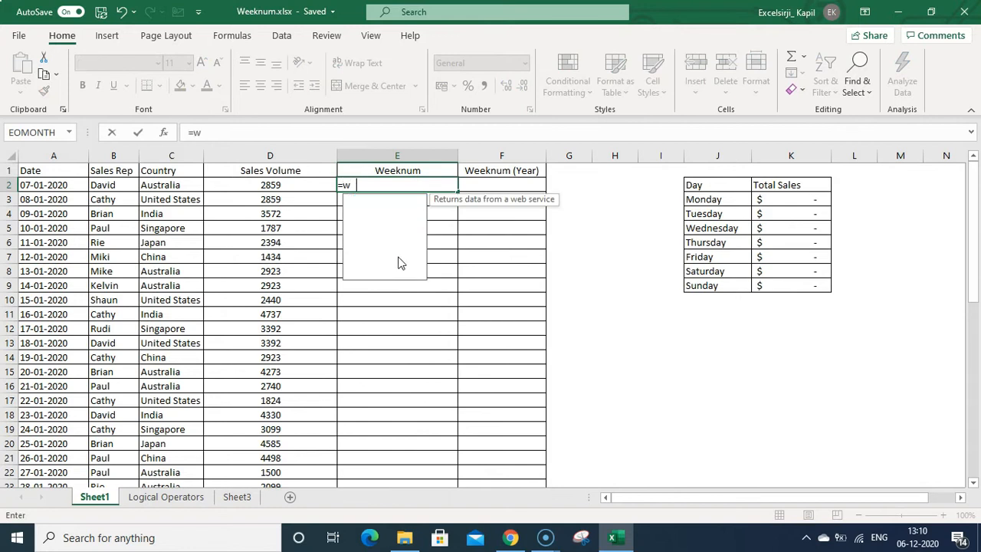
text(eeknum()
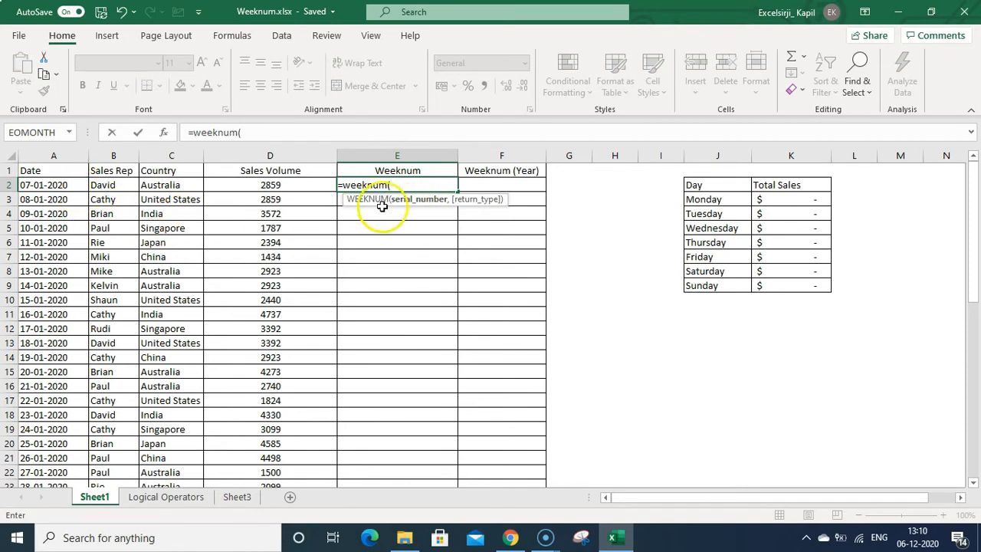
click(57, 187)
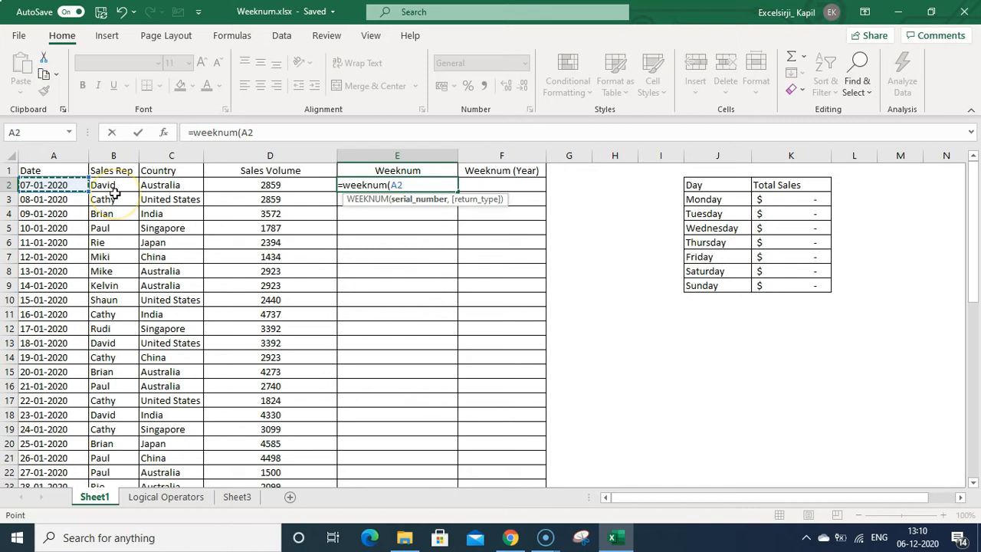
text(,)
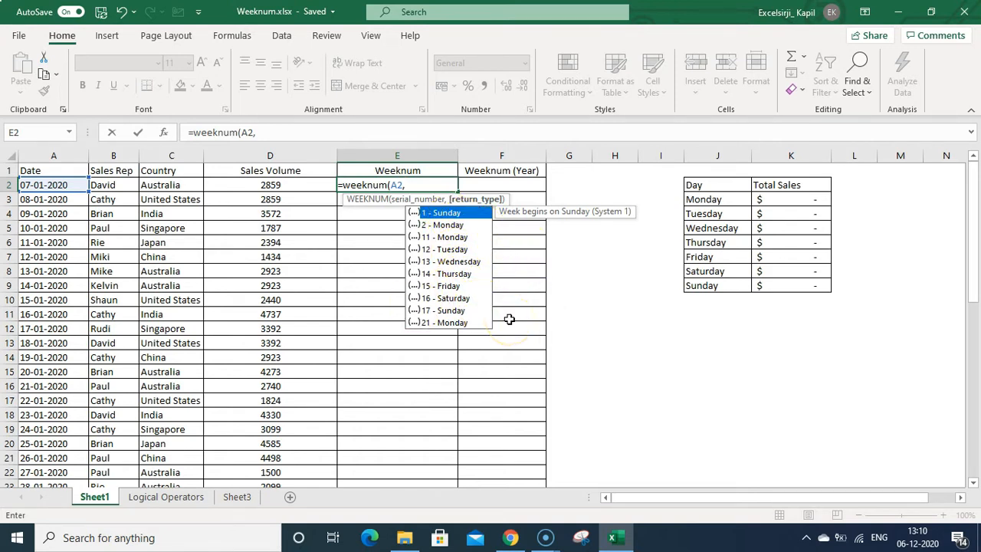
Step: Look through the available return types for WEEKNUM and the weekday on which each one starts the week
key(Down)
key(Down)
key(Down)
key(Down)
key(Up)
key(Up)
key(Up)
key(Up)
key(Down)
key(Down)
key(Down)
key(Down)
key(Down)
key(Down)
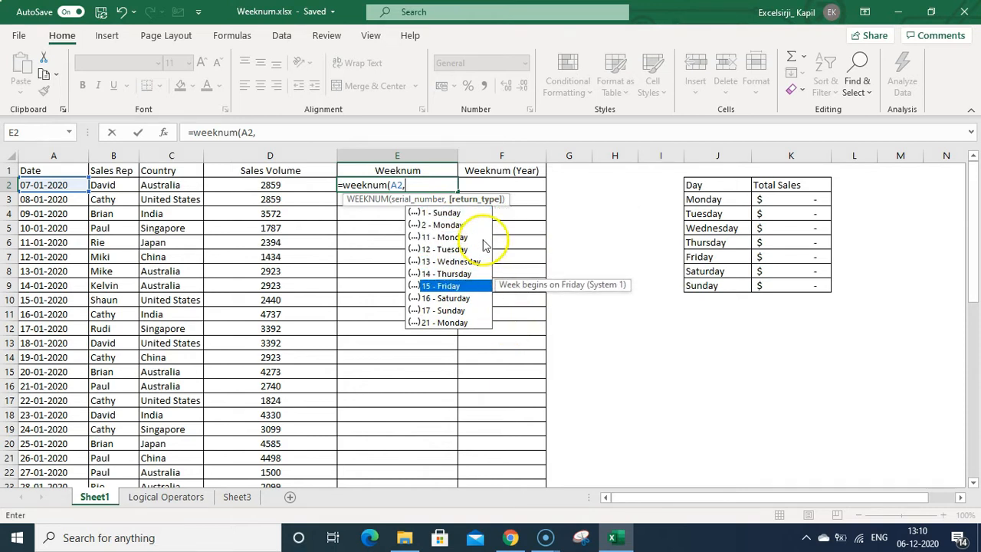
key(Up)
key(Up)
key(Up)
key(Up)
key(Up)
key(Up)
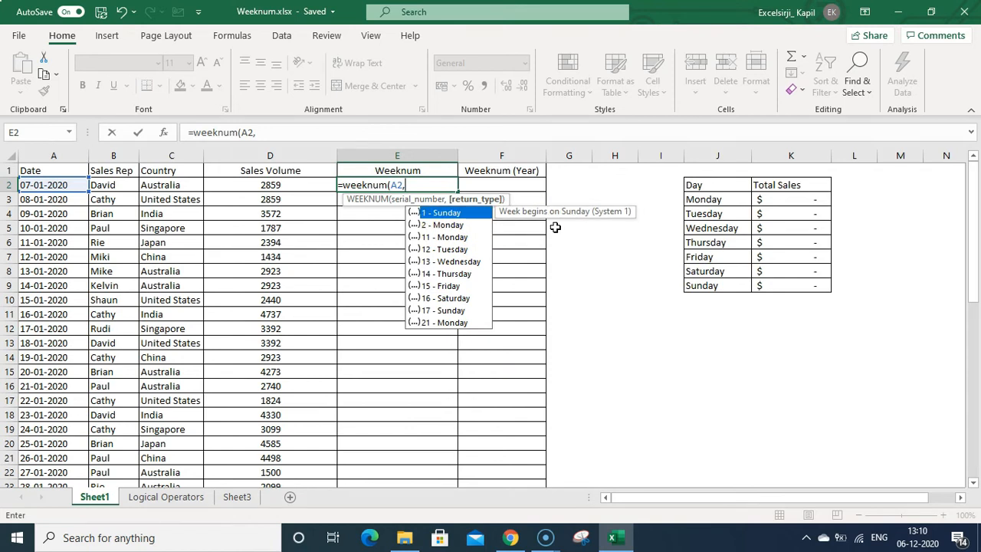
Step: Complete the E2 formula with return type 1 - Sunday so it reads =WEEKNUM(A2,1)
double_click(466, 212)
text())
key(Return)
Step: Copy the E2 formula down the whole Weeknum column to row 49 and return to E2
key(Up)
key(ctrl+c)
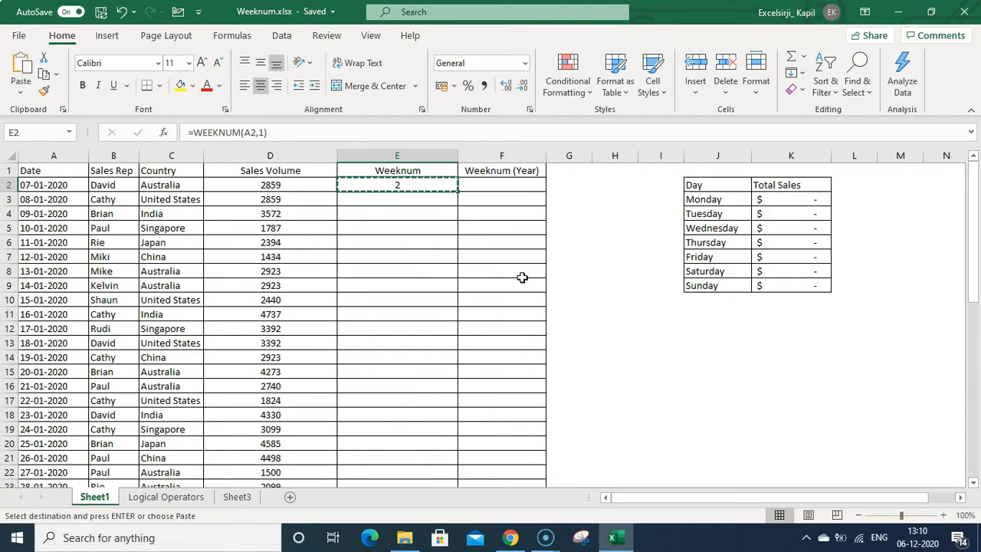
key(Left)
key(Right)
key(Left)
key(ctrl+Down)
key(Right)
key(ctrl+shift+Up)
key(ctrl+v)
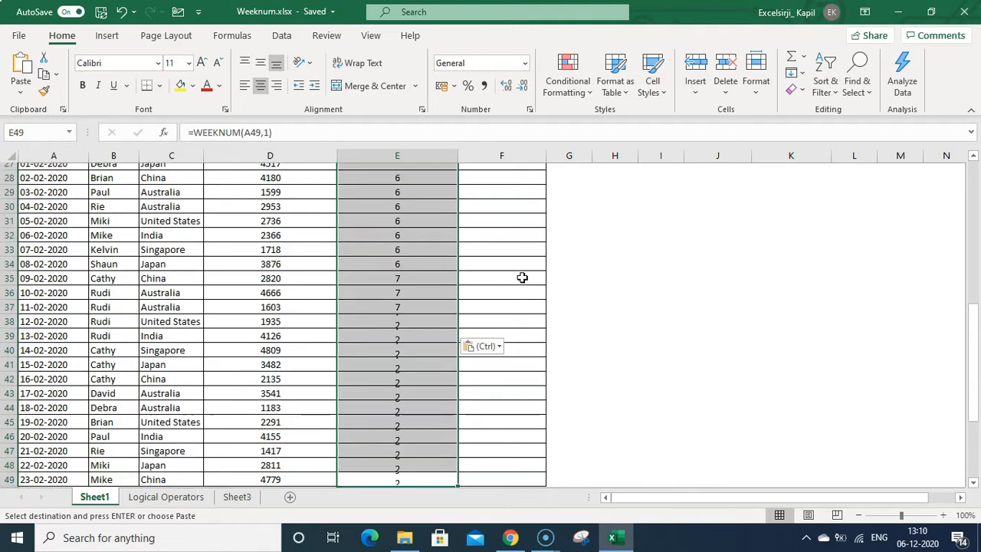
key(Escape)
key(ctrl+Up)
key(Down)
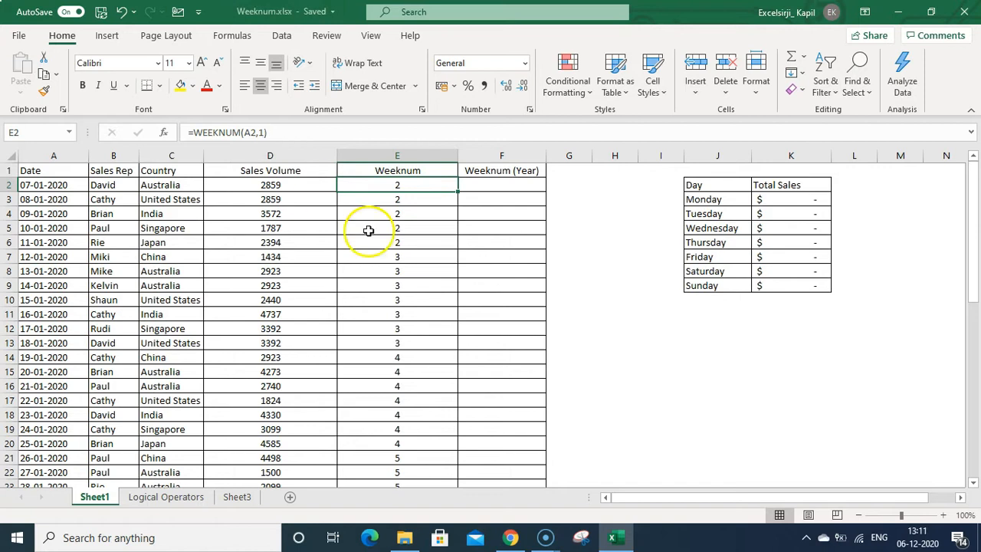
Step: Replace the date in the last row, cell A49, with today's date 06-12-2020 and check its week number in E49
key(ctrl+Down)
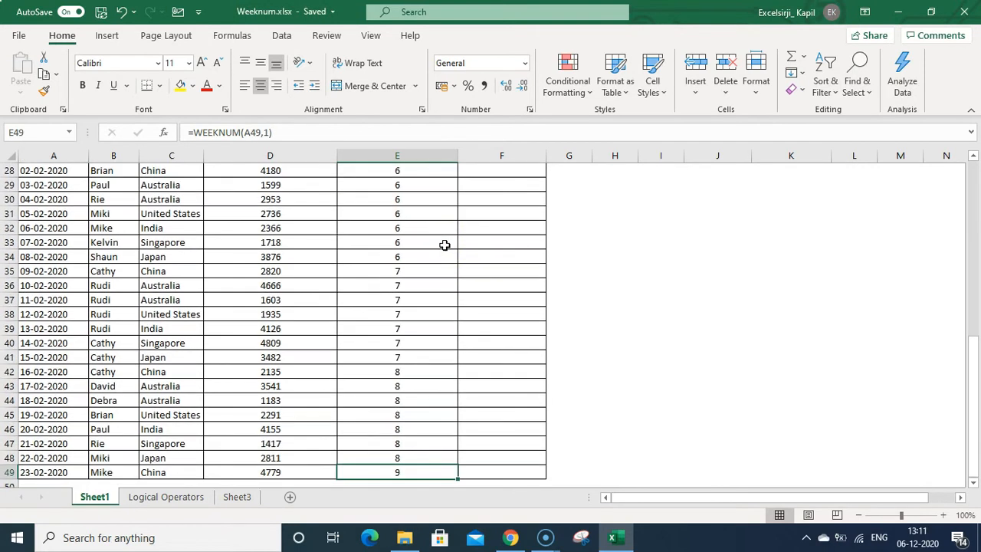
click(39, 472)
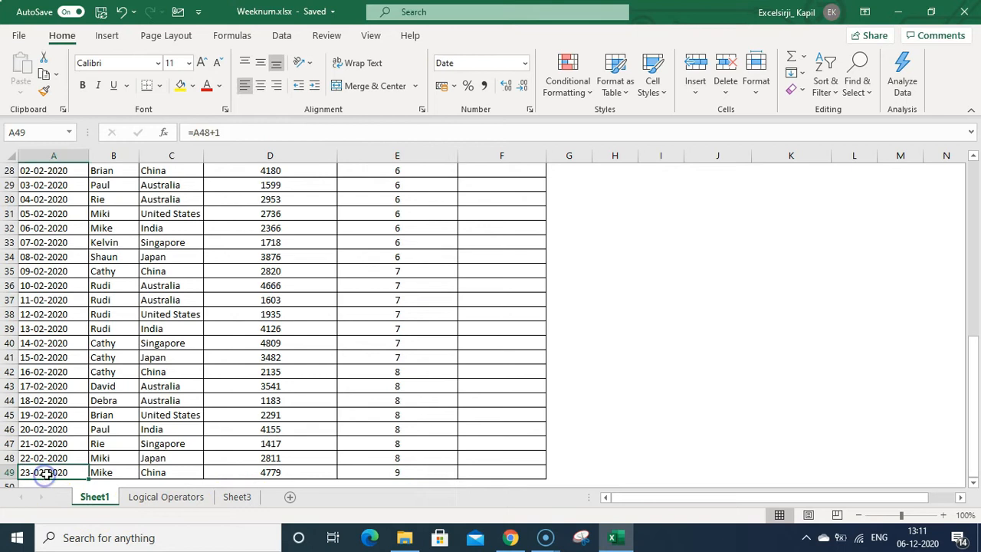
click(410, 472)
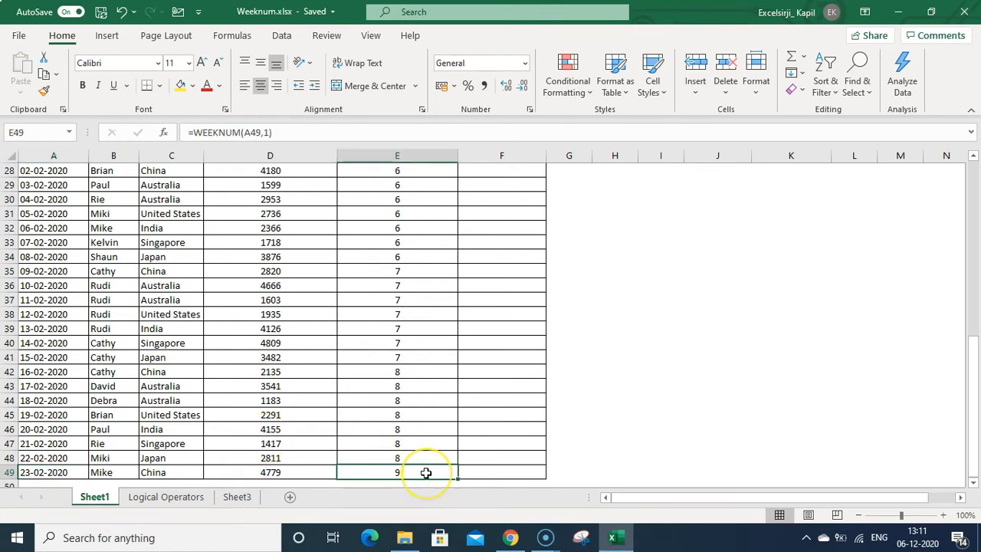
key(Left)
key(Left)
key(Left)
key(Left)
scroll(425, 471, down, 1)
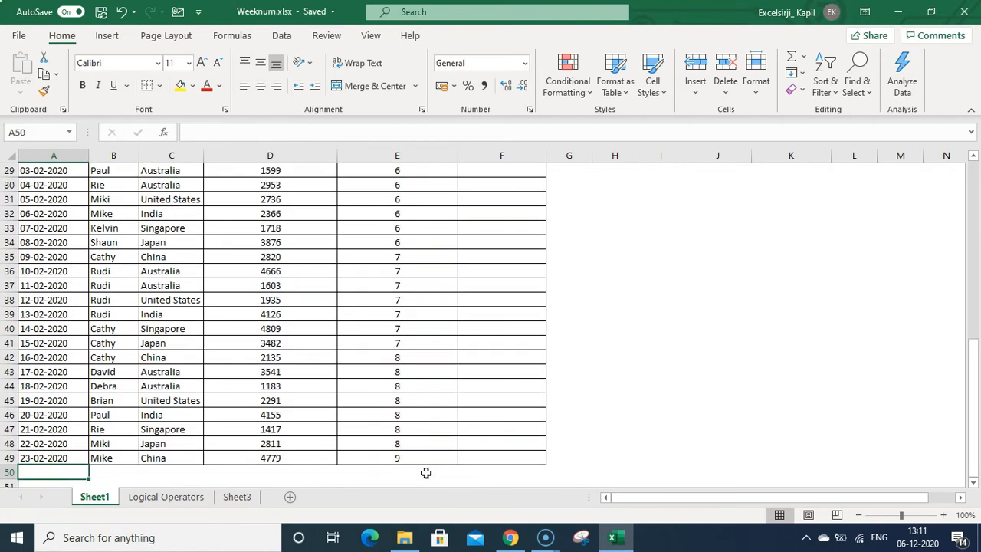
key(ctrl+semicolon)
key(ctrl+Return)
key(Right)
key(Right)
key(Right)
key(Right)
key(Right)
key(Left)
scroll(426, 473, up, 1)
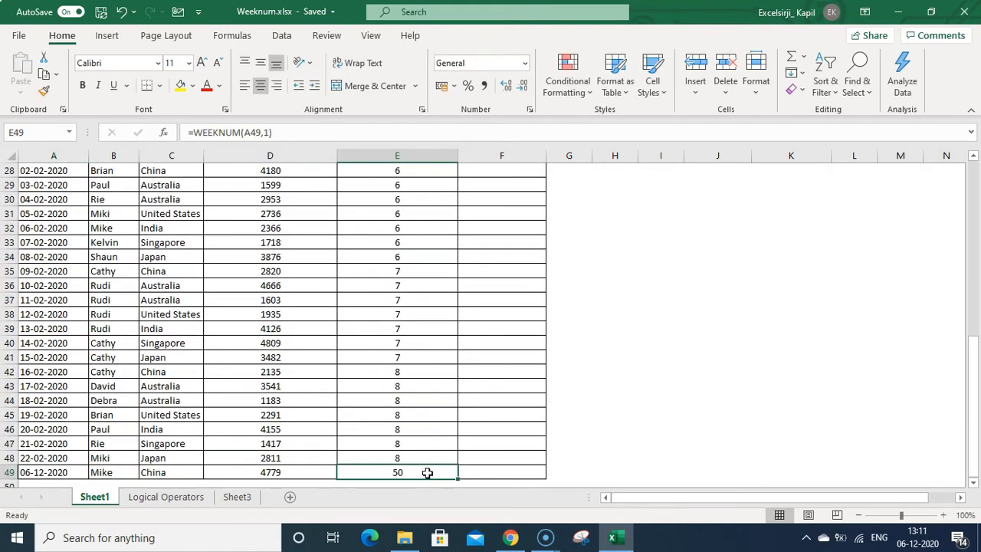
Step: Enter =WEEKNUM(A2,1) in F2, the first cell of the Weeknum (Year) column
key(ctrl+Up)
key(Right)
key(Down)
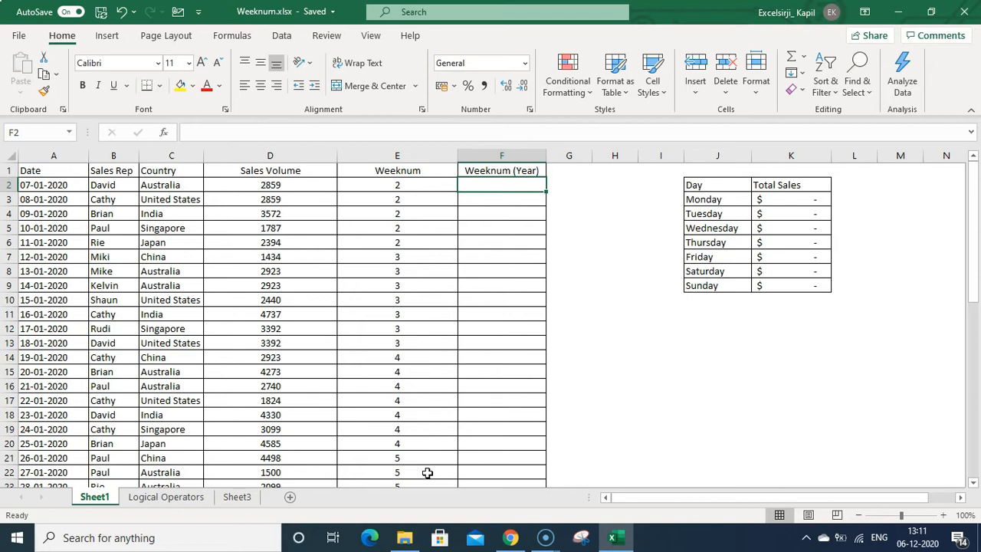
text(=)
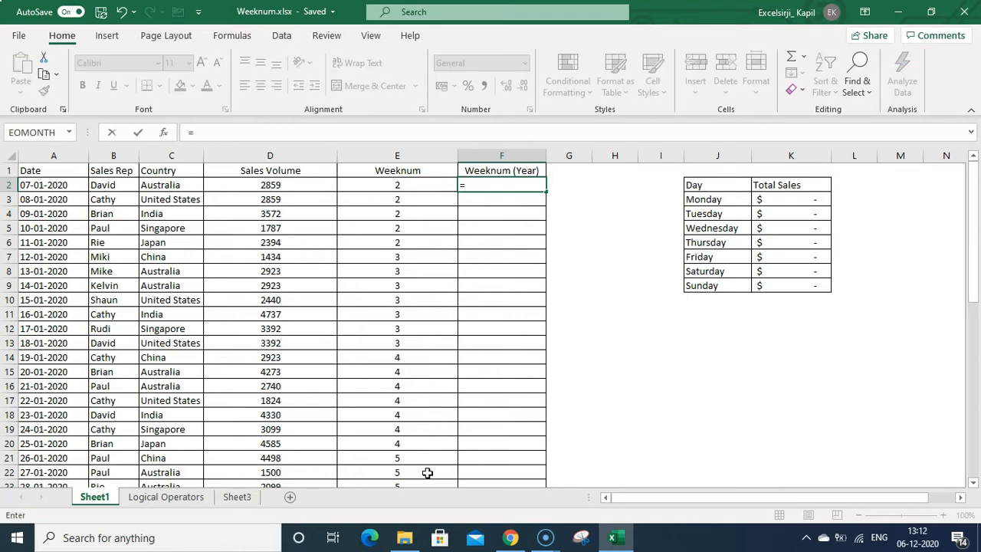
text(weeknum)
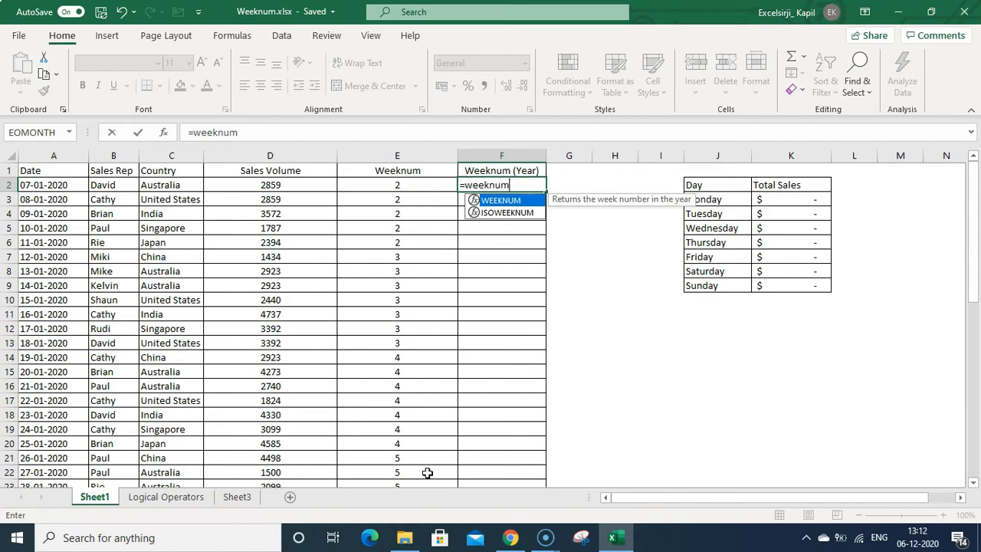
text(()
key(Left)
key(Left)
key(Left)
key(Left)
key(Left)
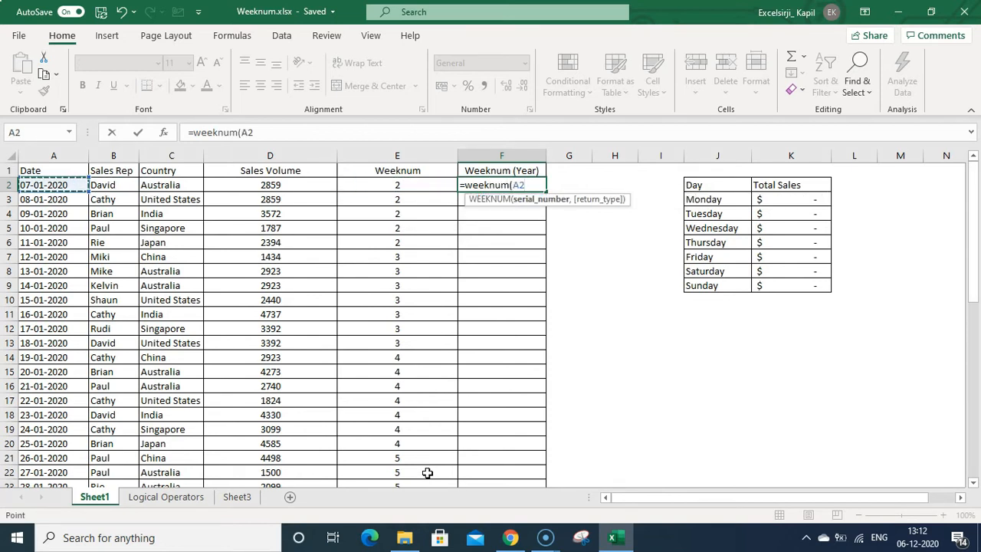
text(,)
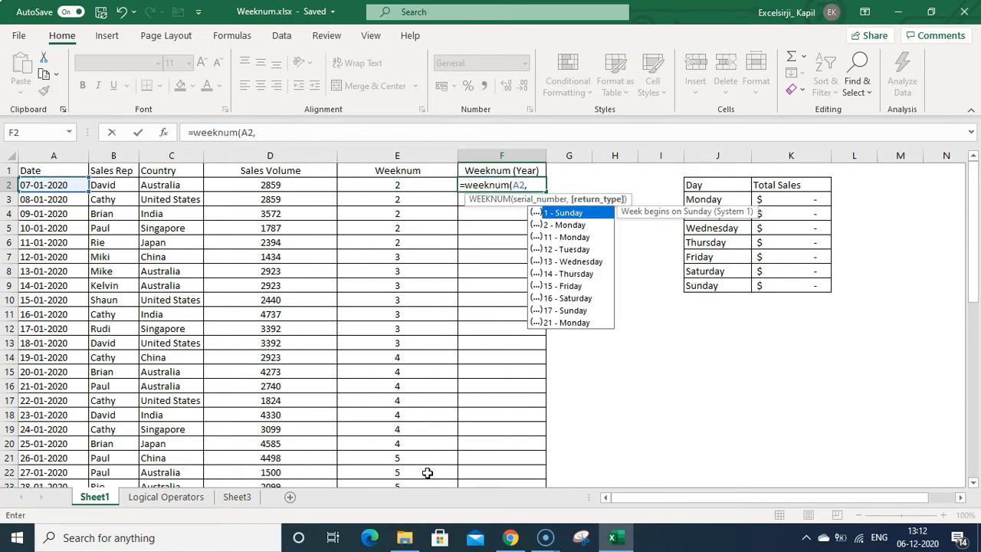
double_click(591, 211)
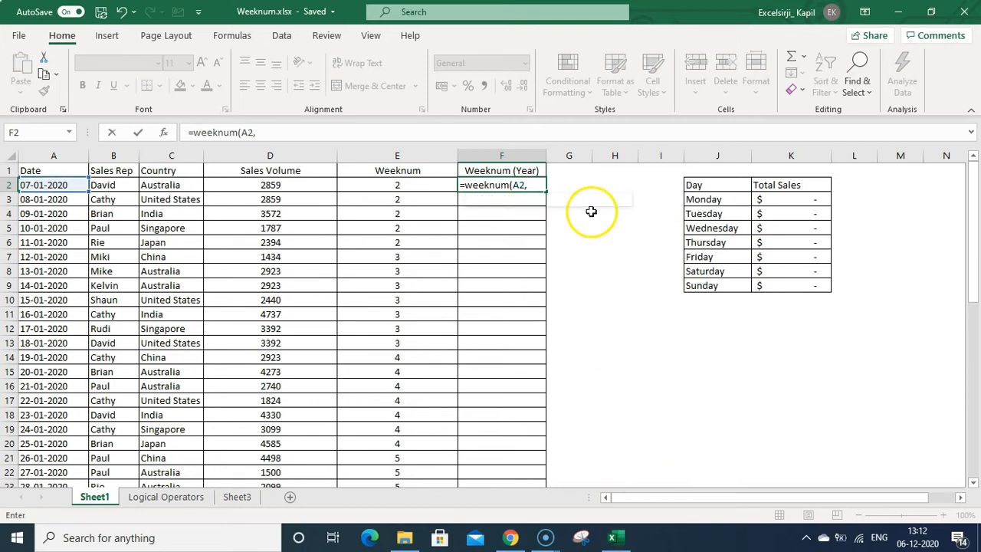
key(Tab)
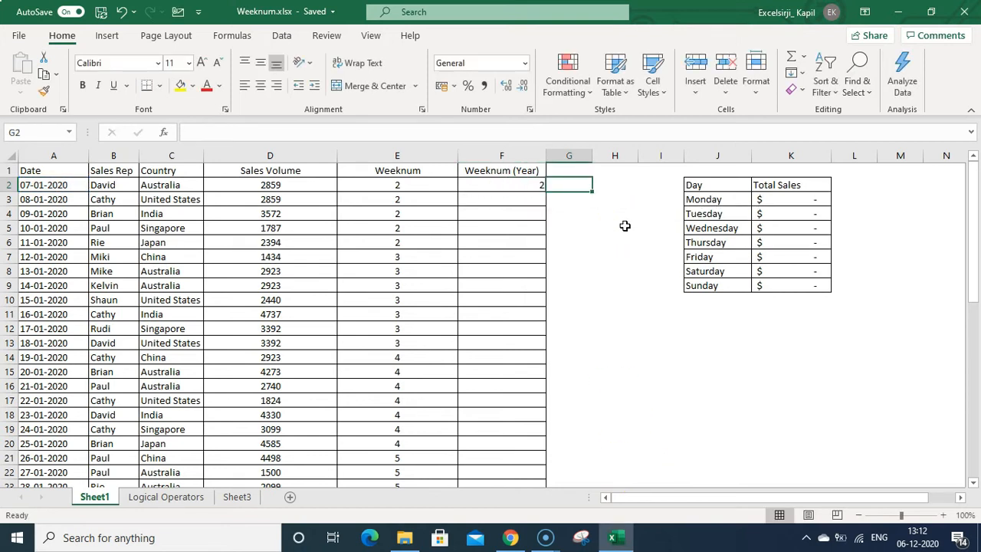
Step: Extend the F2 formula by subtracting a second WEEKNUM with a nested DATE function as its serial number
key(Left)
key(F2)
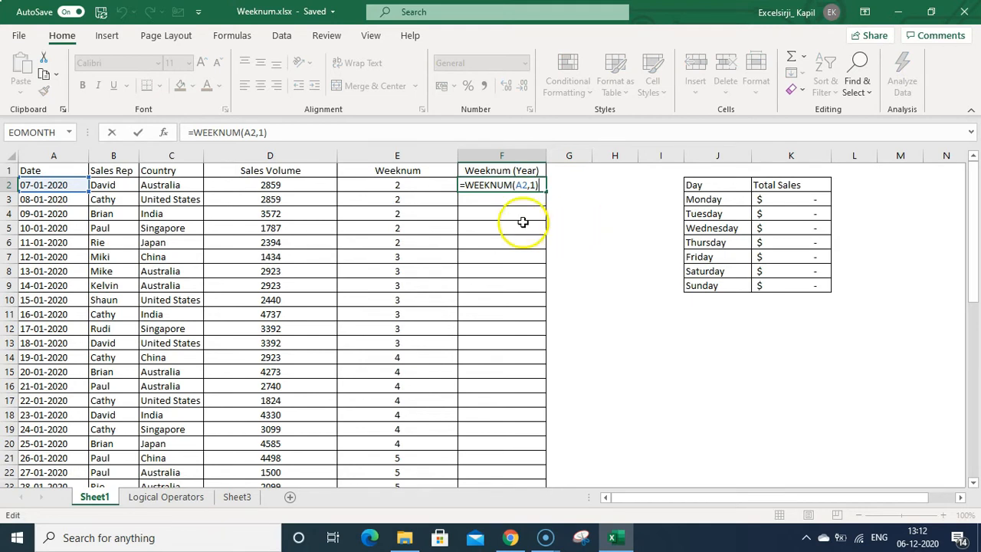
click(272, 131)
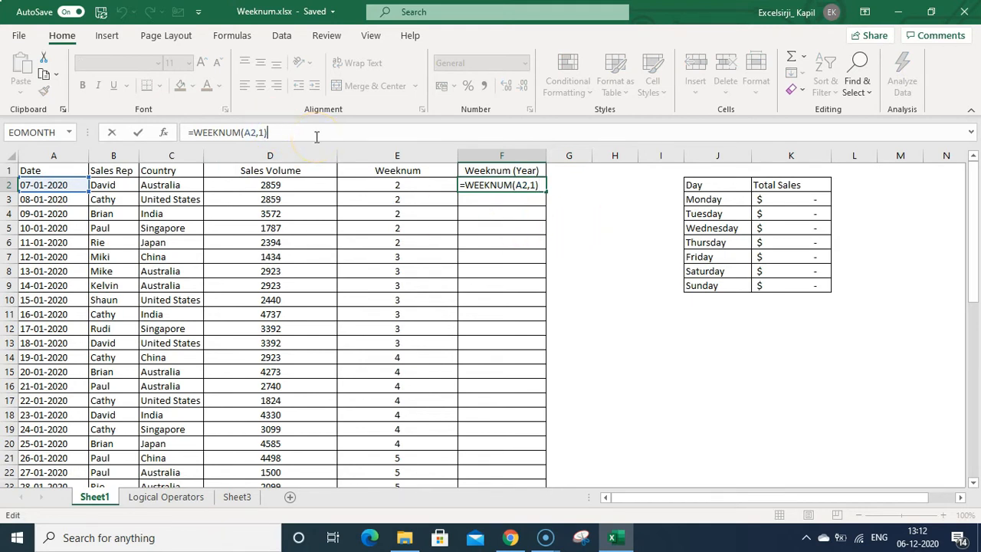
click(353, 167)
text(-weekn)
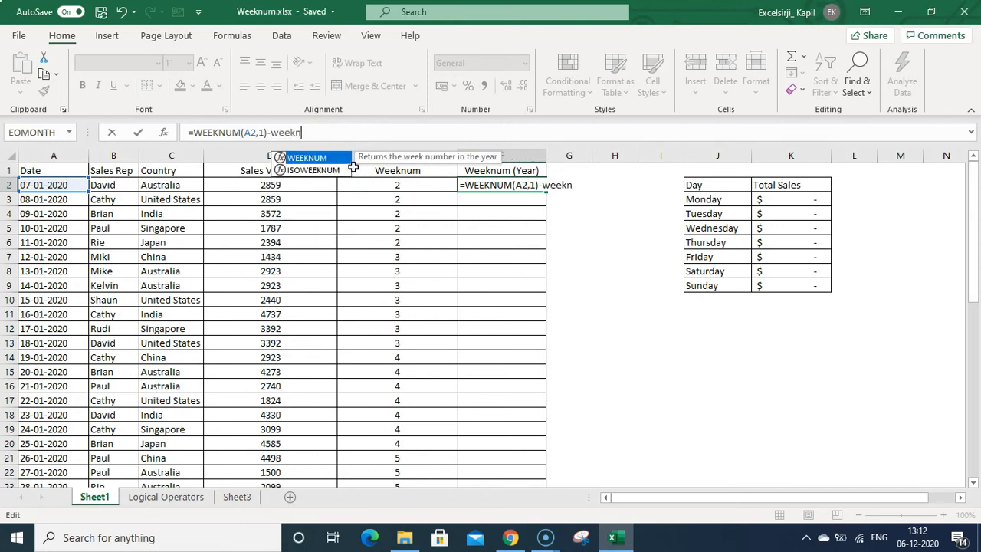
text(um()
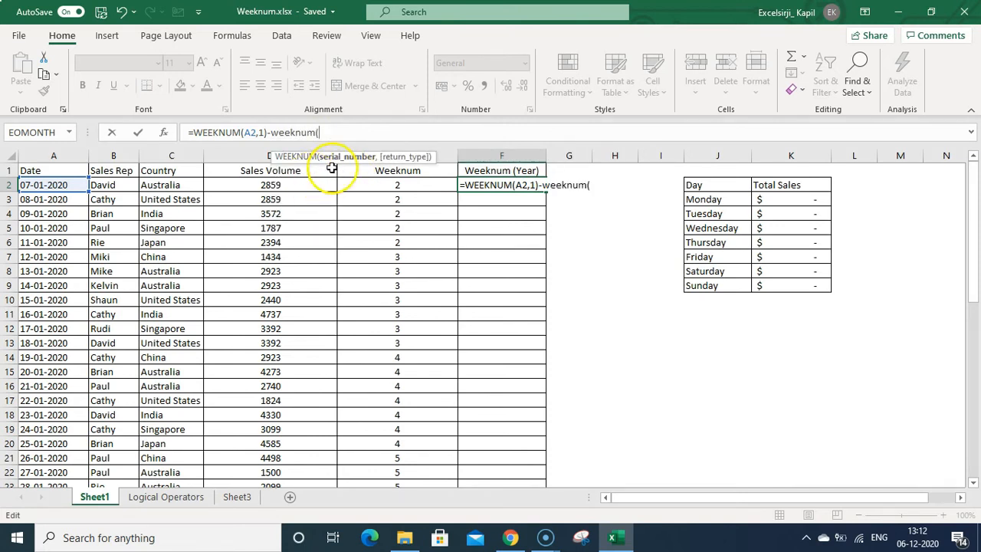
text(date)
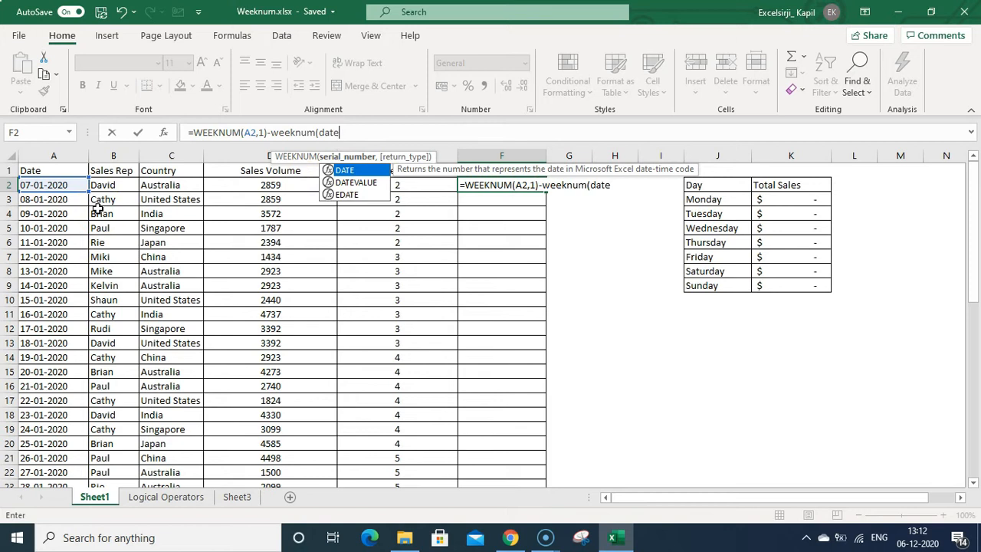
text(()
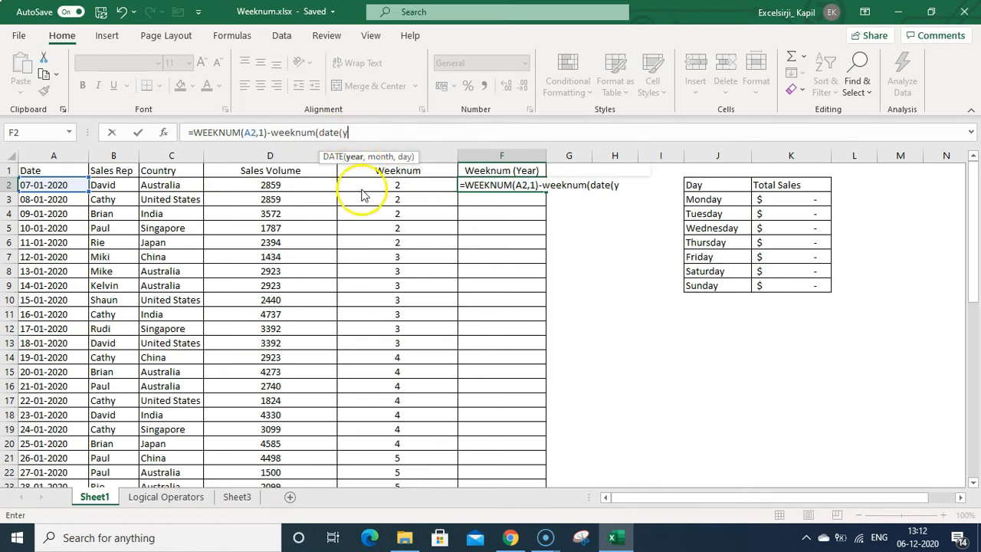
Step: Fill the nested DATE function in F2 with year(A2), month(A2) and day 1
text(year()
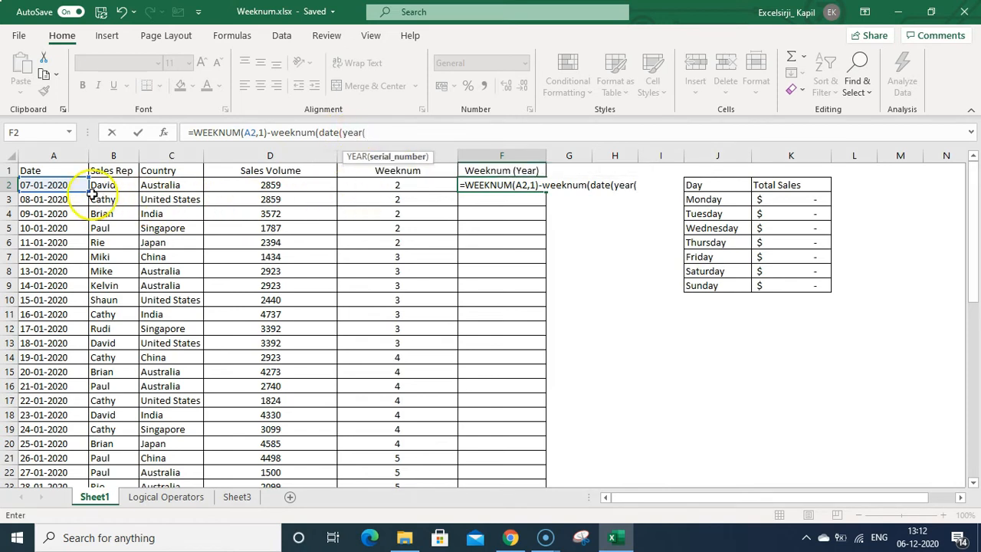
click(53, 185)
text())
text(,month()
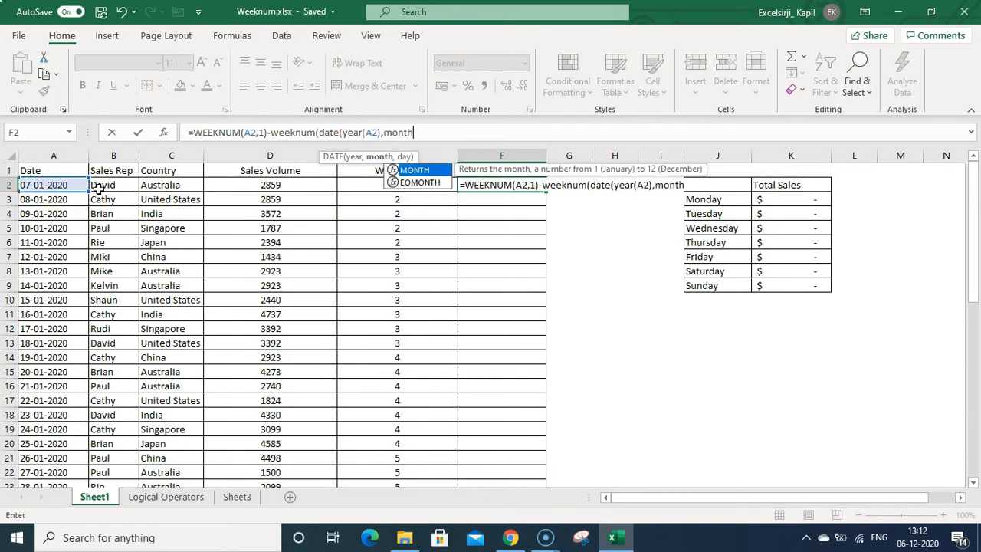
click(52, 191)
text(),)
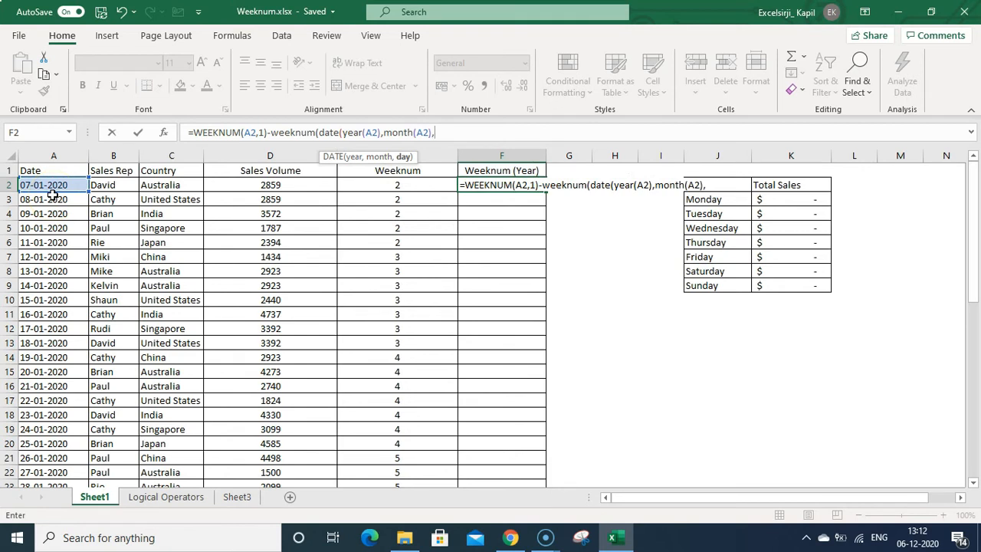
text(1))
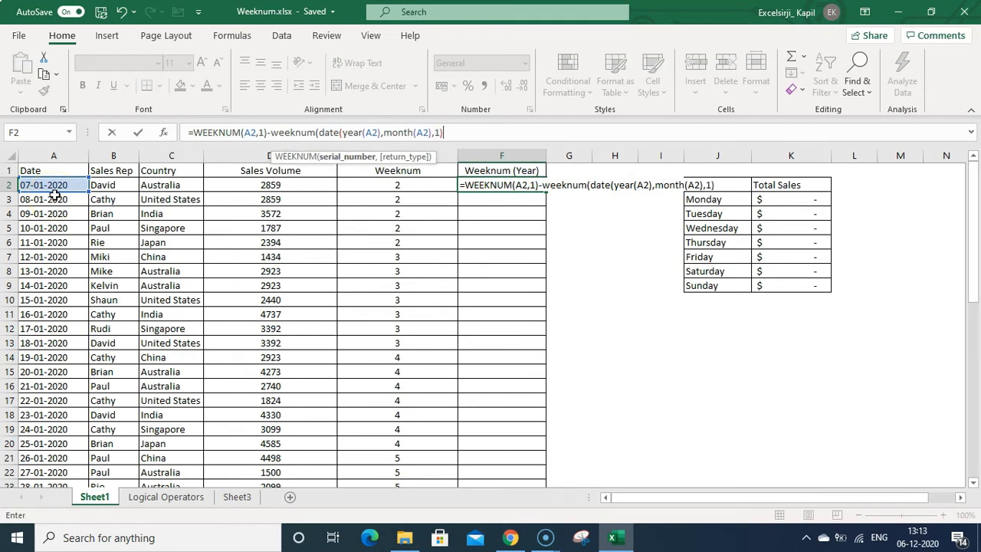
Step: Set the second WEEKNUM's return type to 1 and enter the finished formula in F2
text(,)
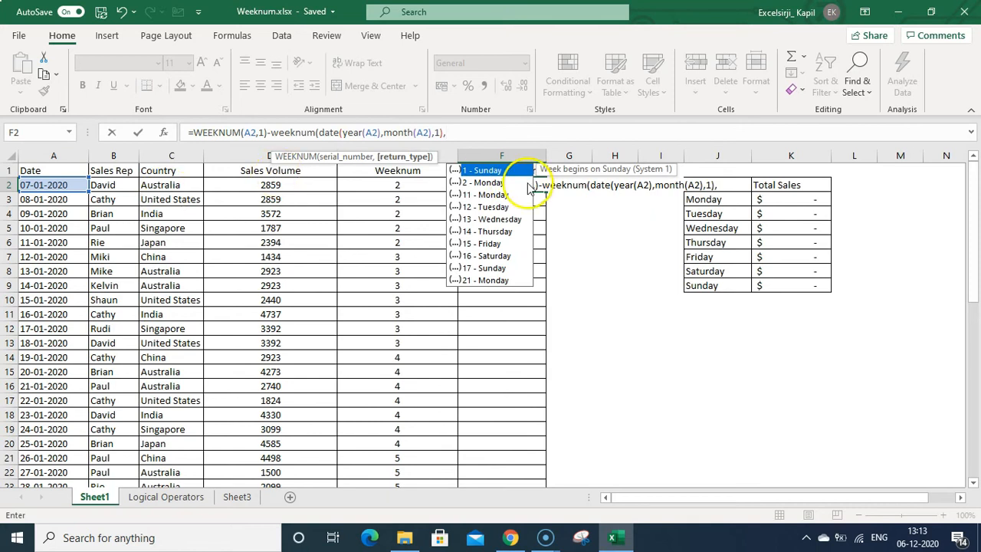
text(1)
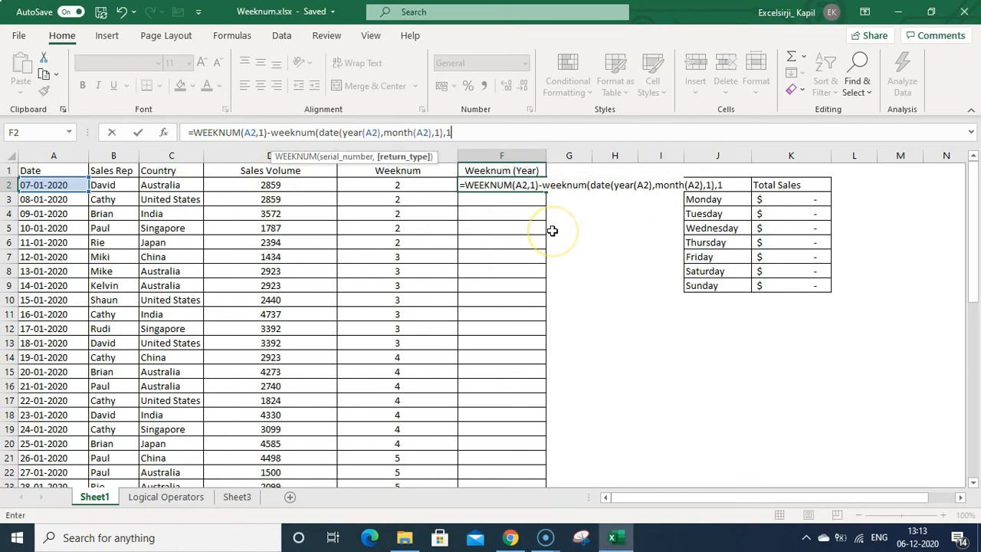
text())
key(ctrl+Return)
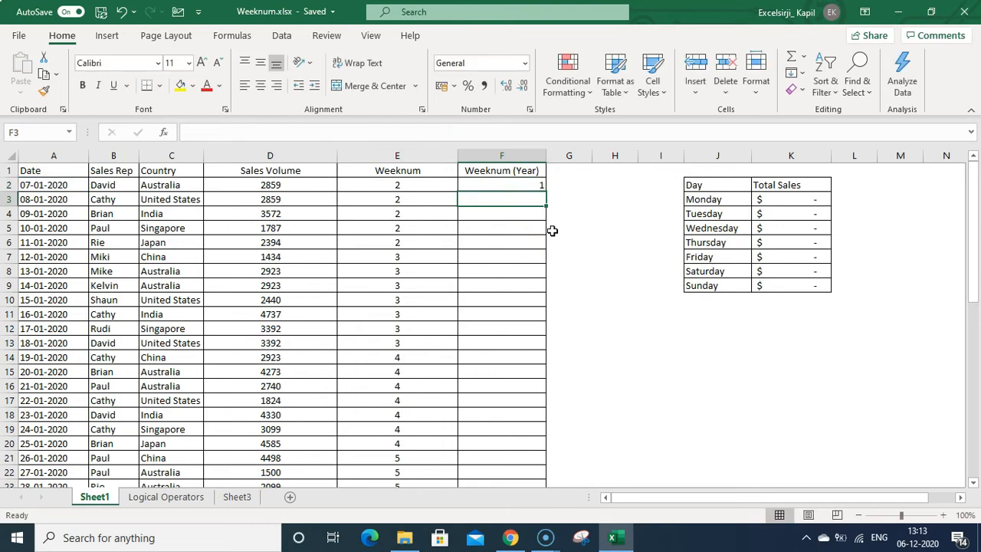
Step: Copy the F2 formula down the Weeknum (Year) column through F49, and return to F2
key(ctrl+c)
key(Left)
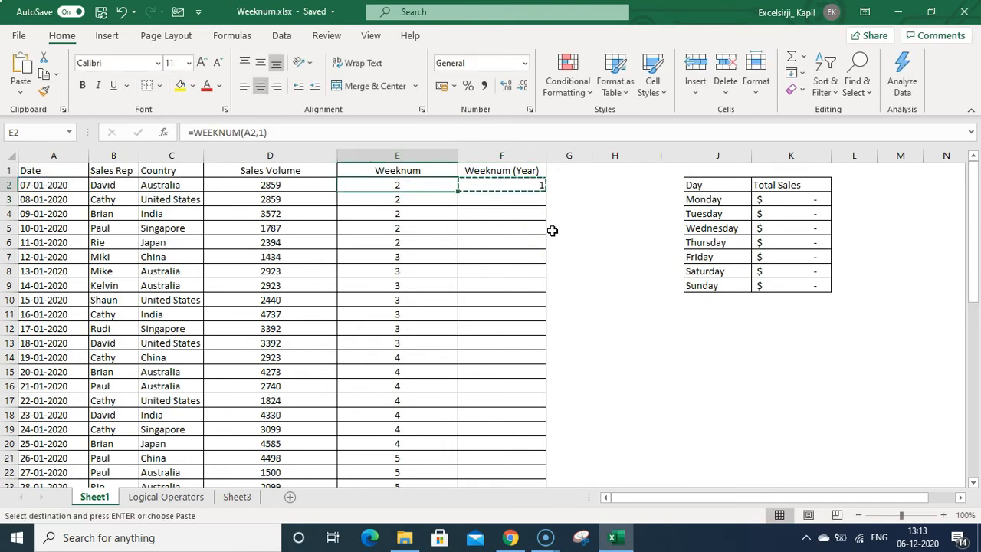
key(ctrl+Down)
key(Right)
key(ctrl+shift+Up)
key(ctrl+v)
key(ctrl+shift+Down)
key(Escape)
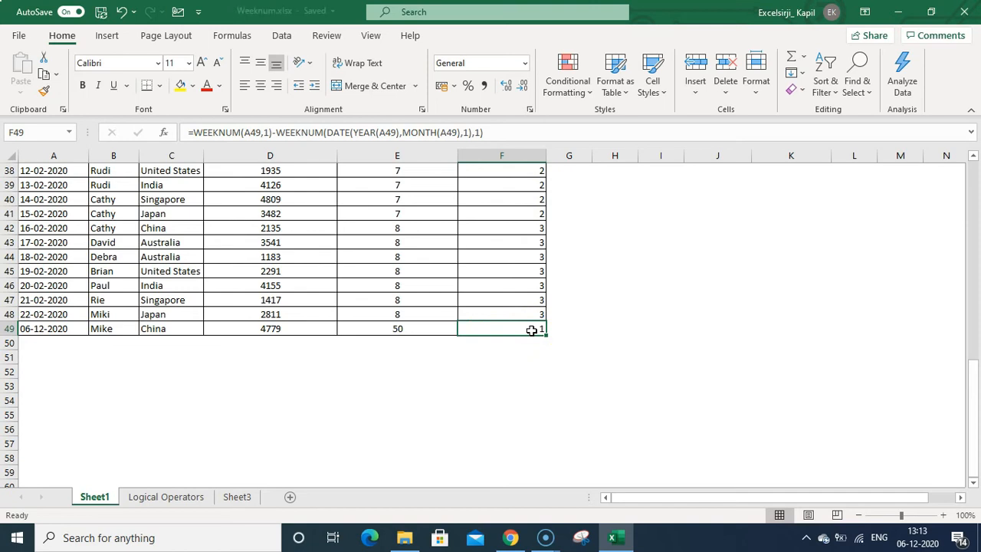
key(Left)
key(Right)
key(ctrl+Up)
key(Down)
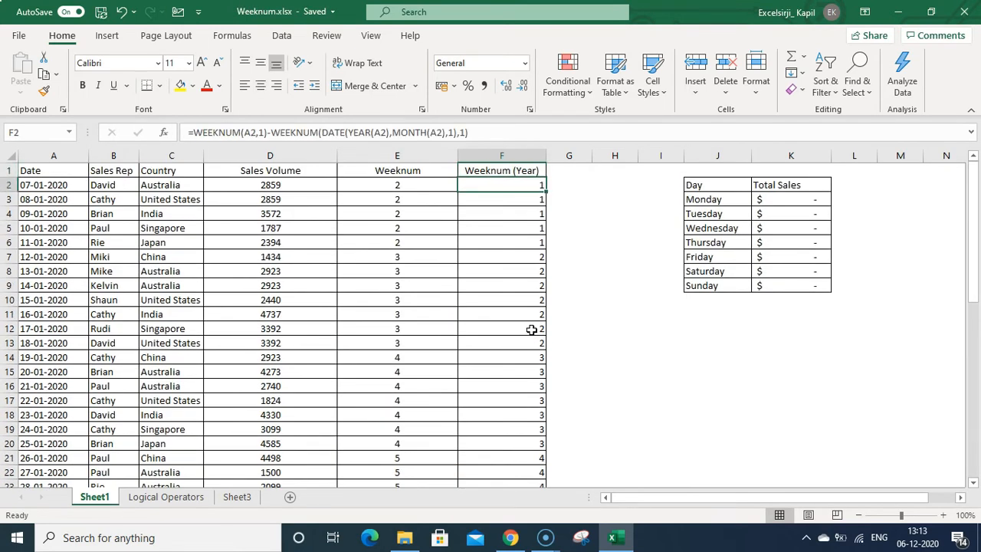
Step: Replace the nested DATE function in the F2 formula with EOMONTH(A2,-1)+1, keeping return type 1
key(Left)
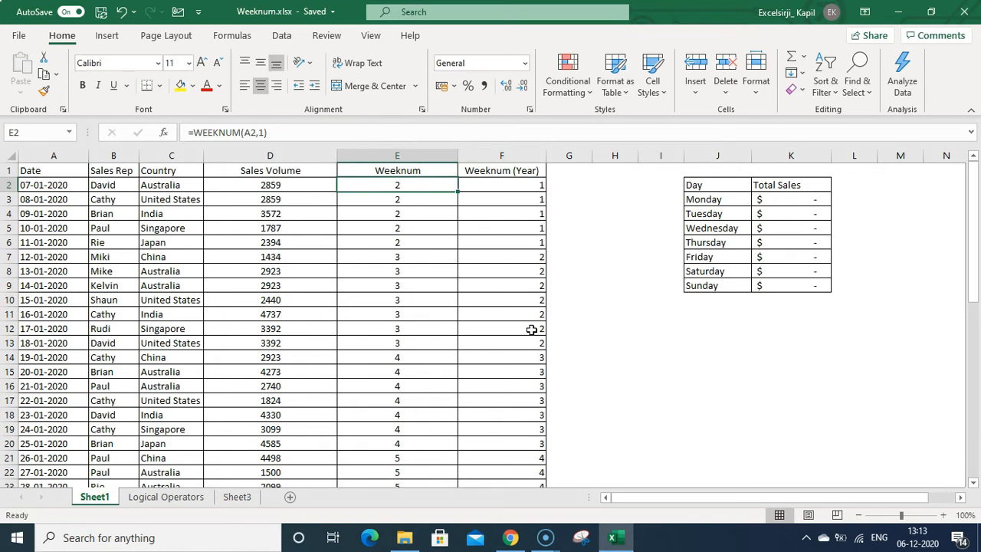
key(Right)
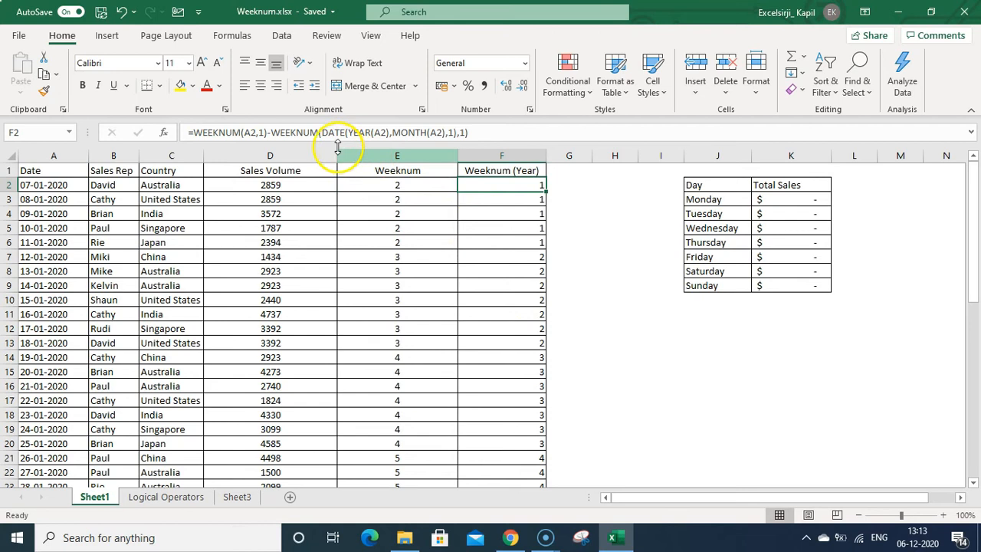
drag(325, 134, 464, 132)
text(eomonth)
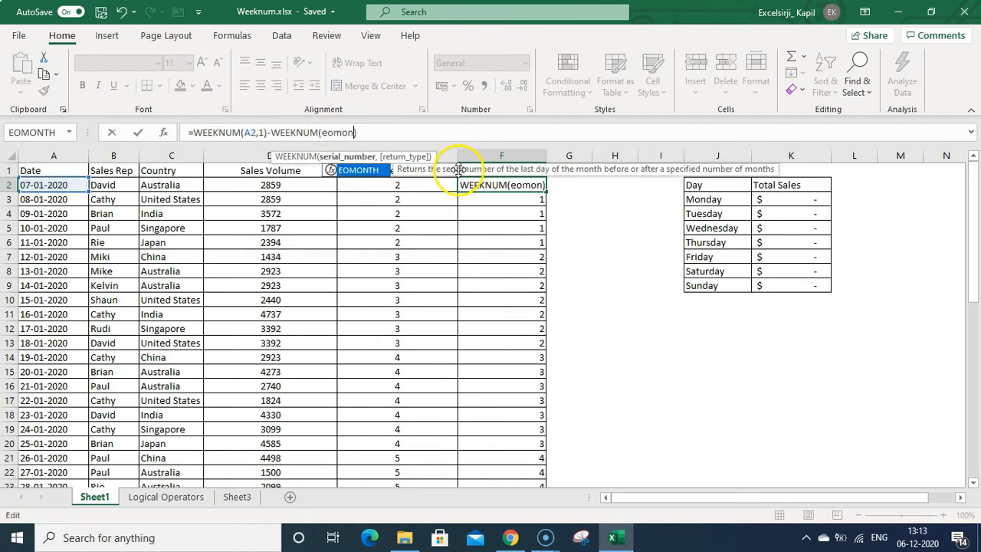
text(()
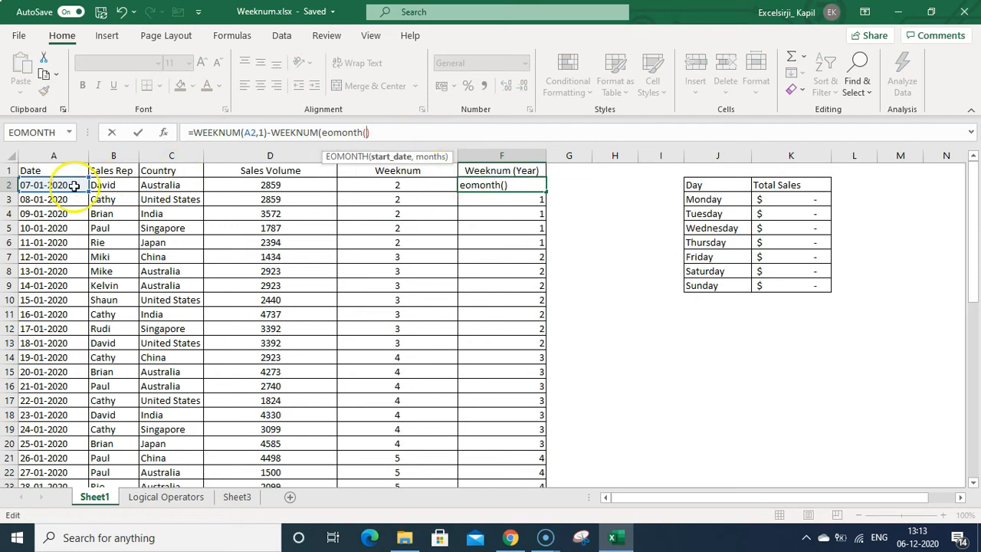
click(64, 192)
text(,)
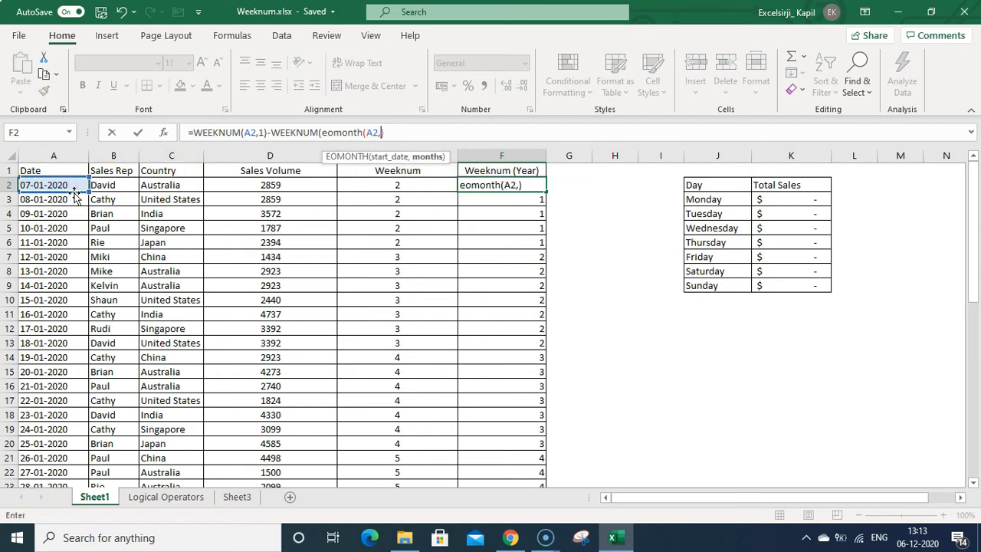
text(-1)+1)
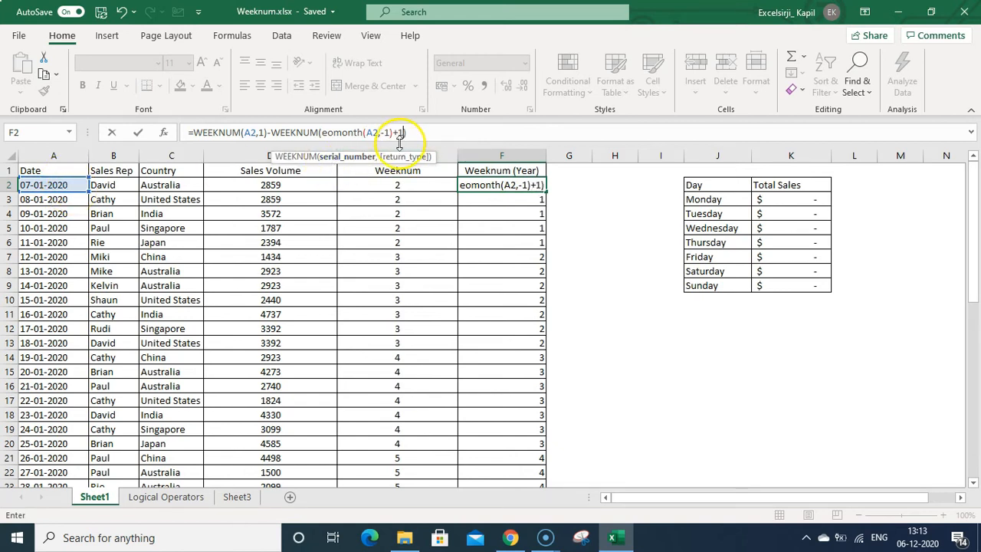
text(,1)
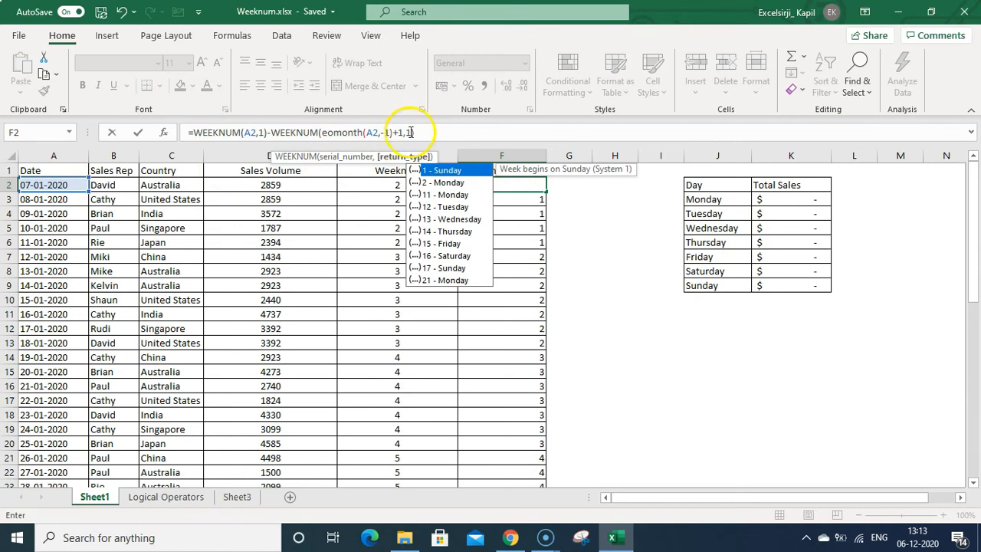
Step: Enter the formula in F2 and correct its stray backslash so it reads =WEEKNUM(A2,1)-WEEKNUM(EOMONTH(A2,-1)+1,1)
drag(402, 132, 321, 132)
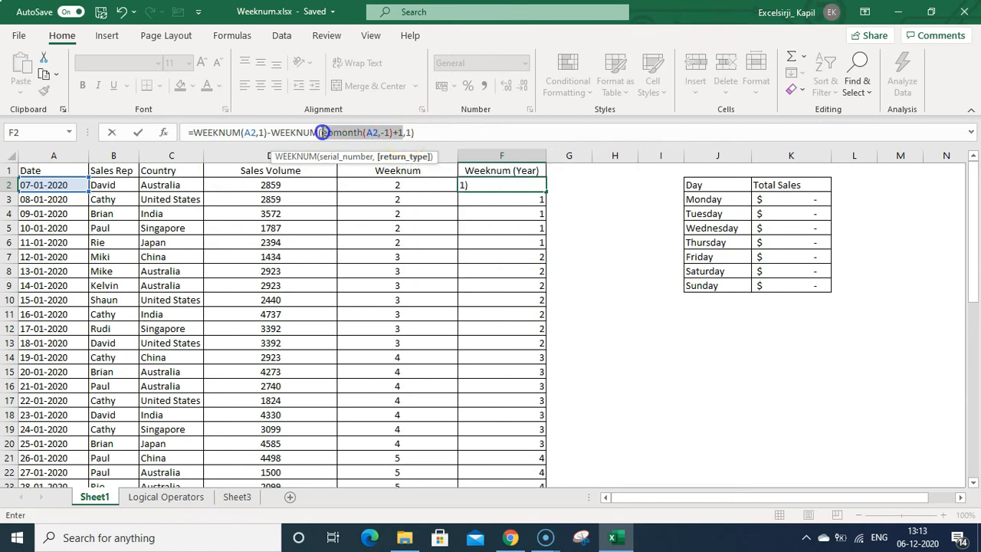
click(391, 132)
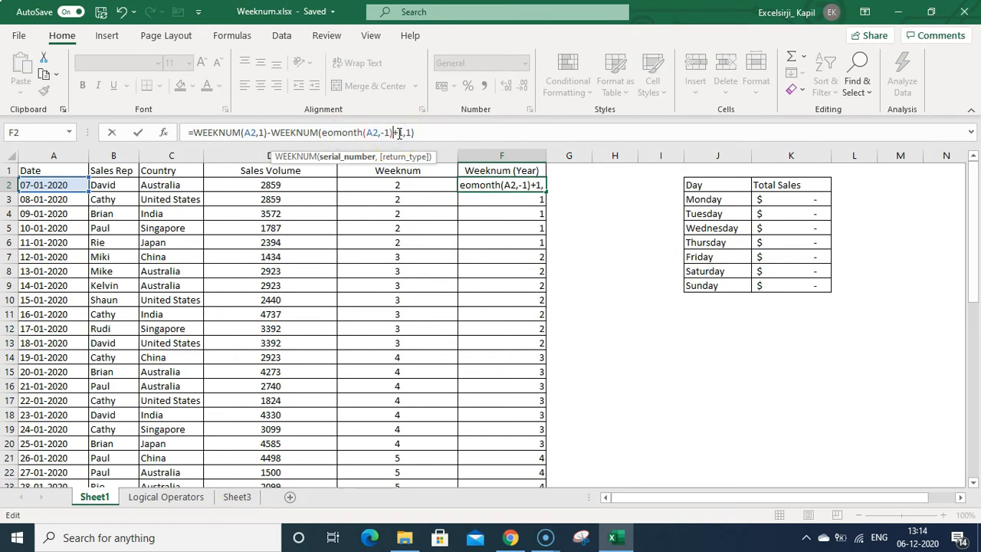
click(396, 132)
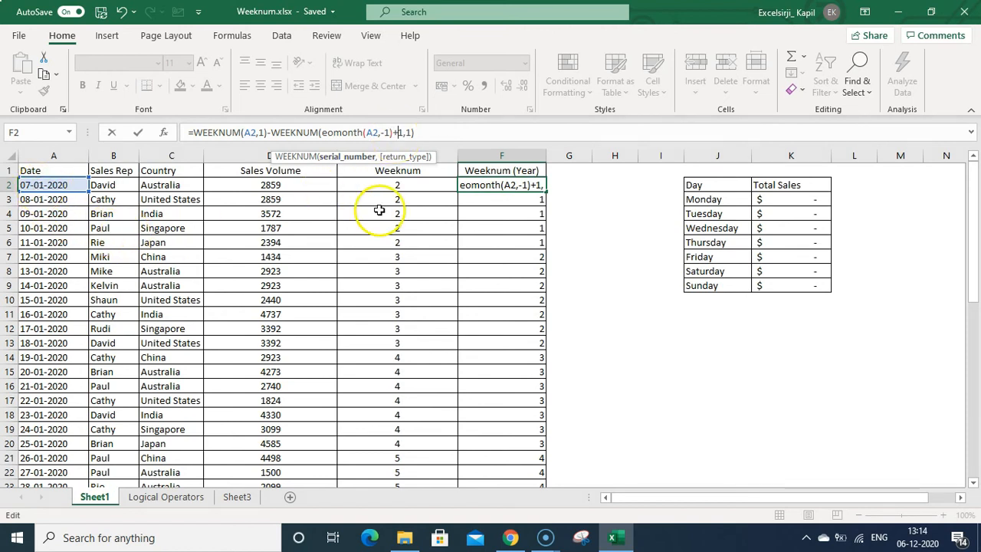
text(\)
key(Return)
key(Up)
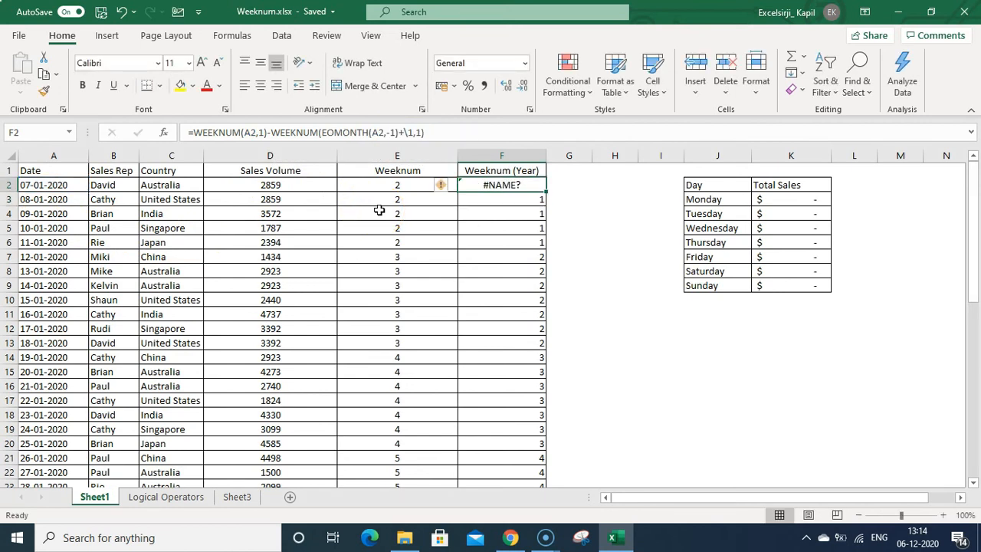
click(409, 136)
key(BackSpace)
key(Return)
Step: Copy the EOMONTH-based formula from F2 down the rest of the Weeknum (Year) column, and return to F2
key(Up)
key(ctrl+c)
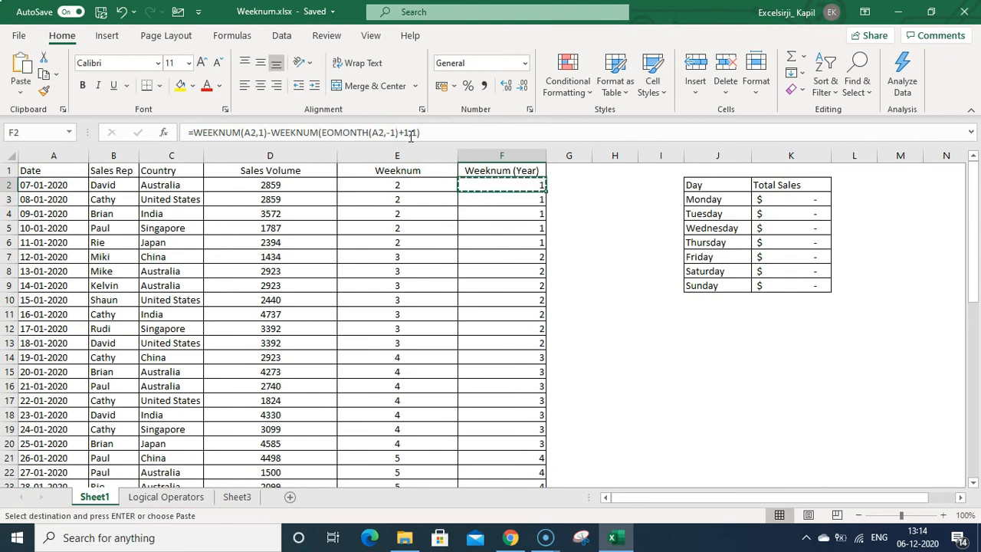
key(ctrl+shift+Down)
key(ctrl+BackSpace)
key(Return)
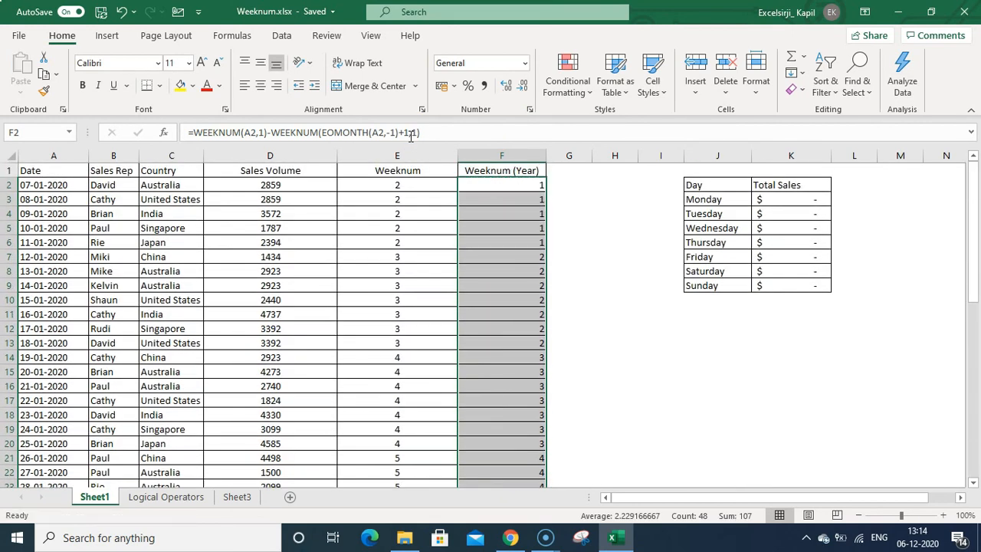
key(ctrl+Down)
key(ctrl+Up)
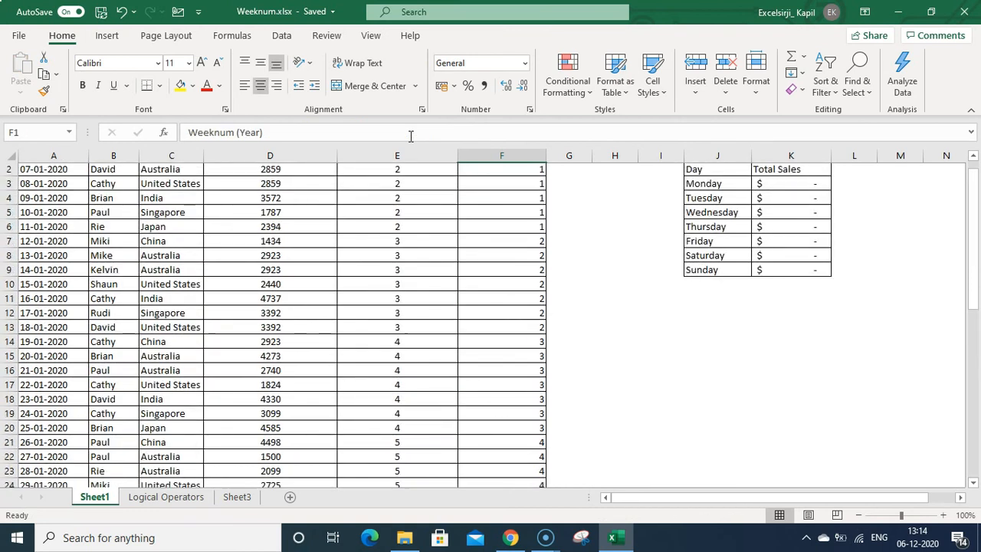
key(Down)
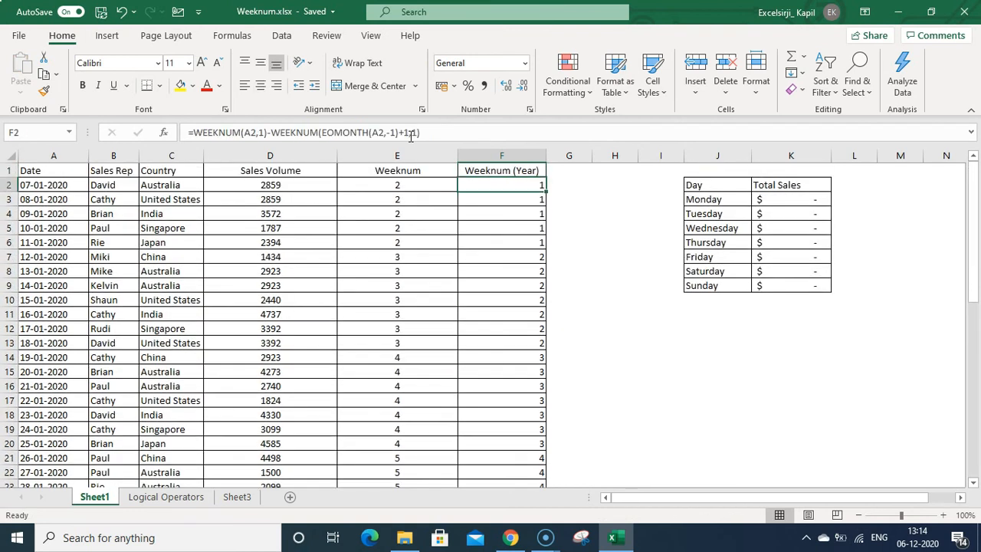